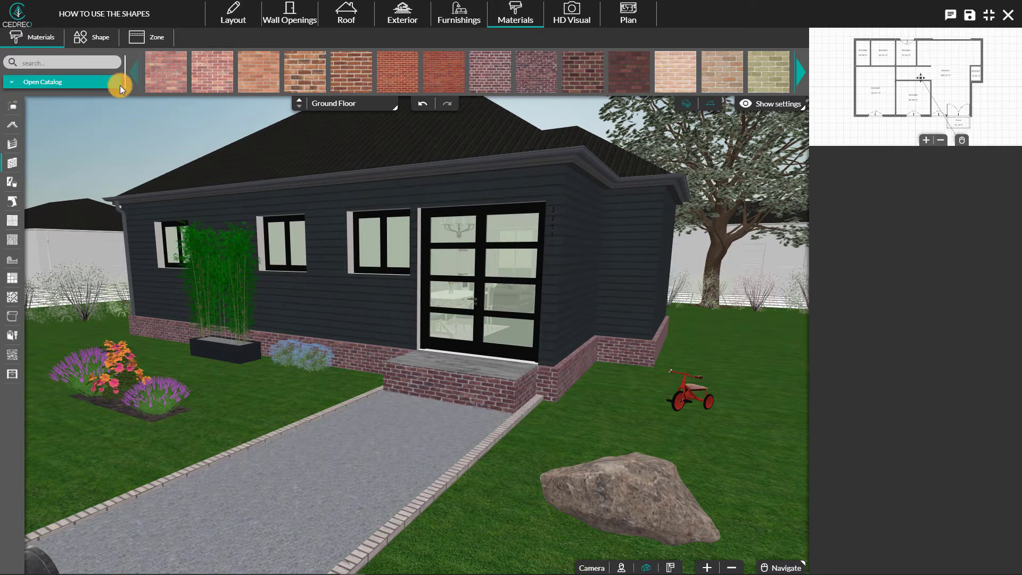
Choose the triangular Ramp primitive from the 3D Shape catalog
left_click(88, 37)
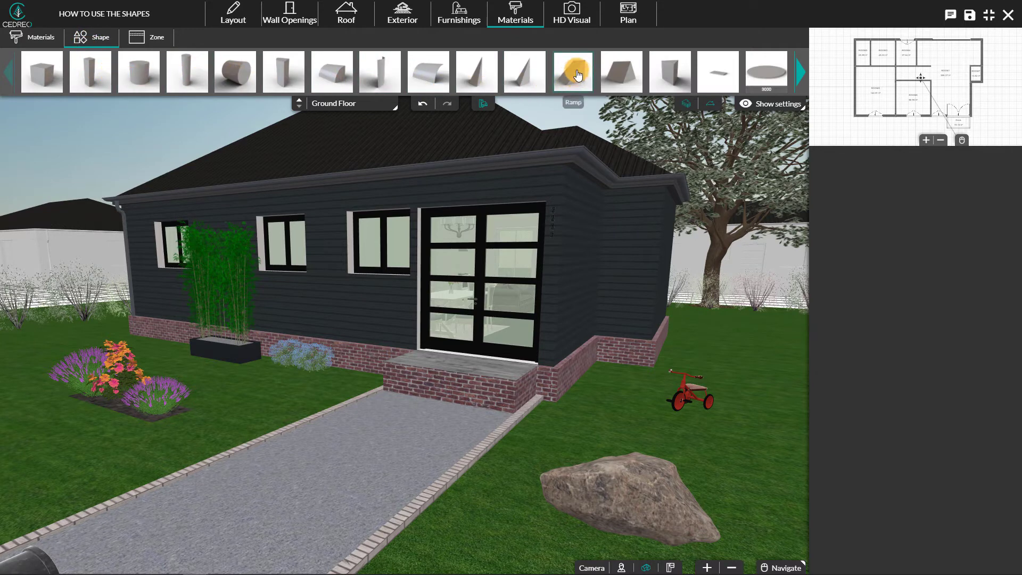
left_click(576, 78)
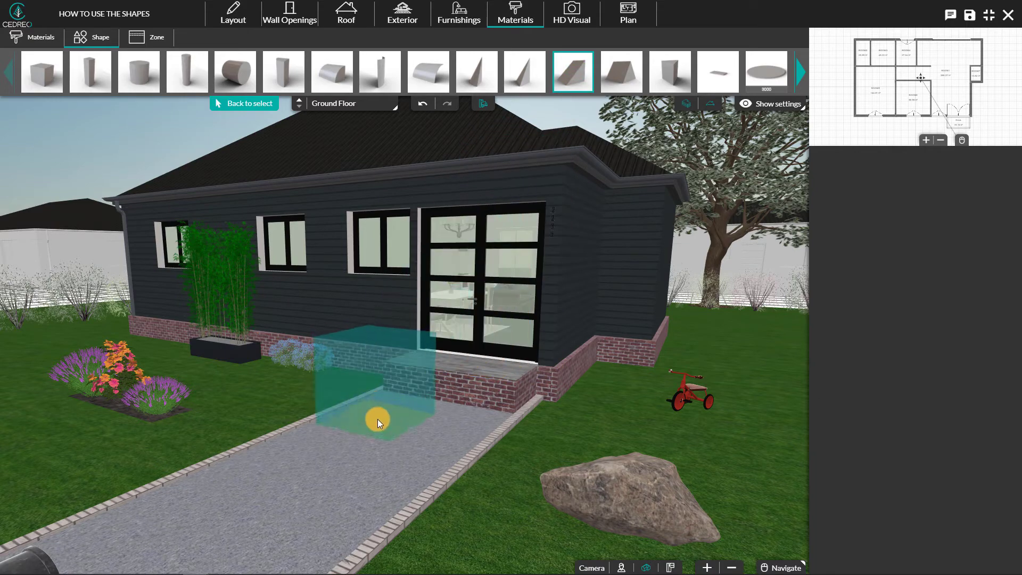
Place the ramp on the walkway and, with collisions off, push it against the entrance platform
left_click(376, 419)
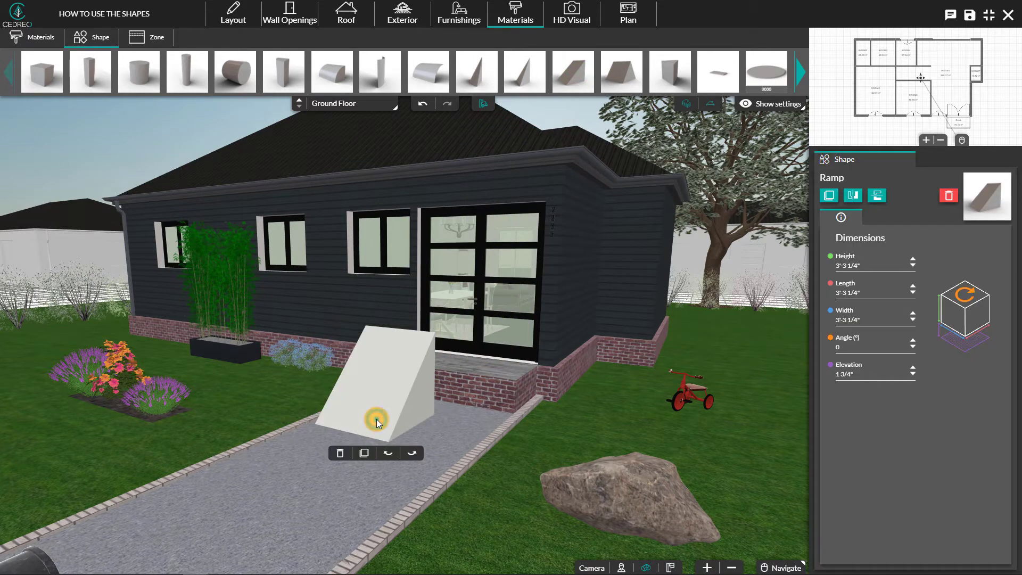
left_click_drag(376, 420, 374, 418)
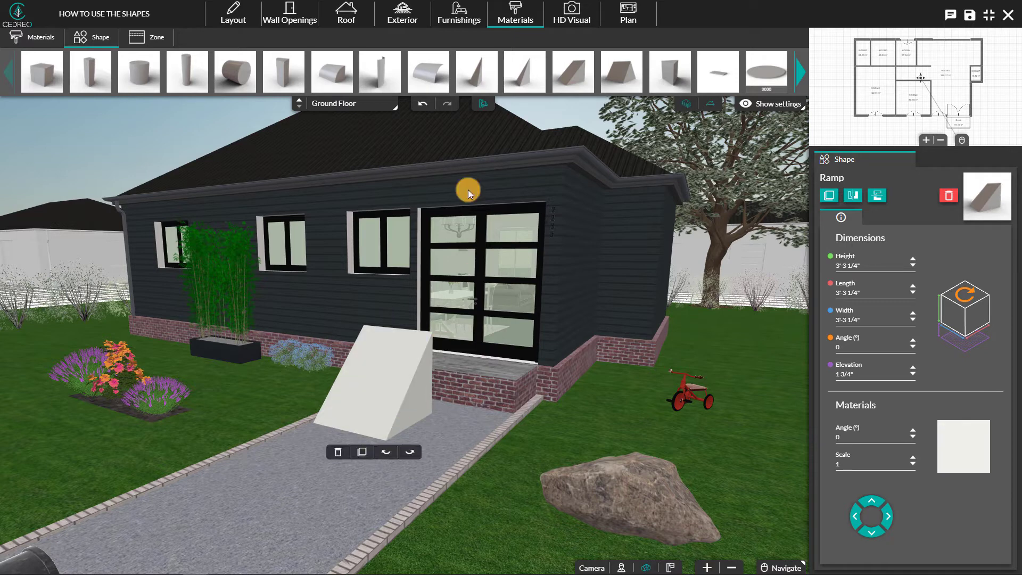
left_click(485, 108)
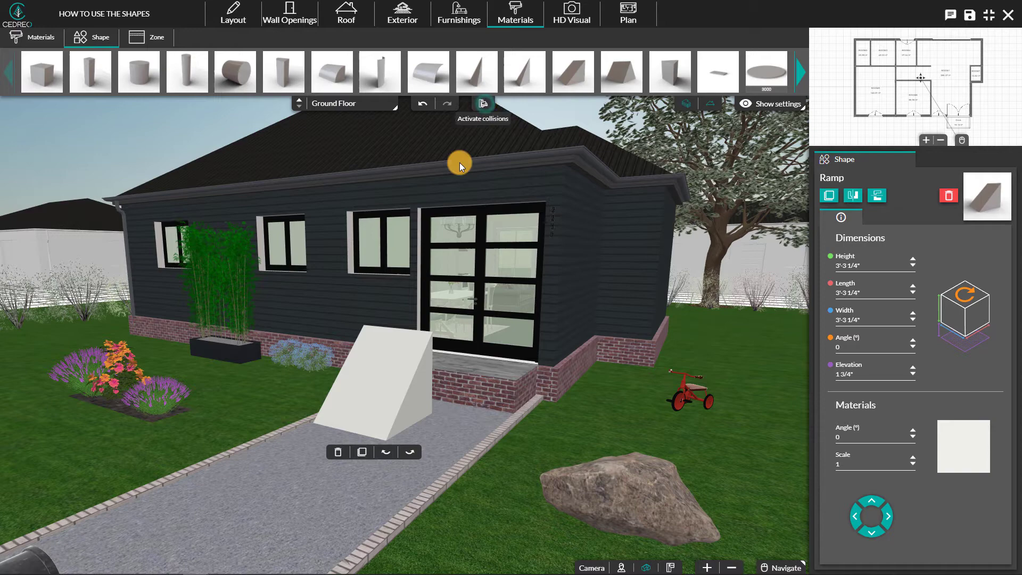
left_click_drag(373, 416, 378, 421)
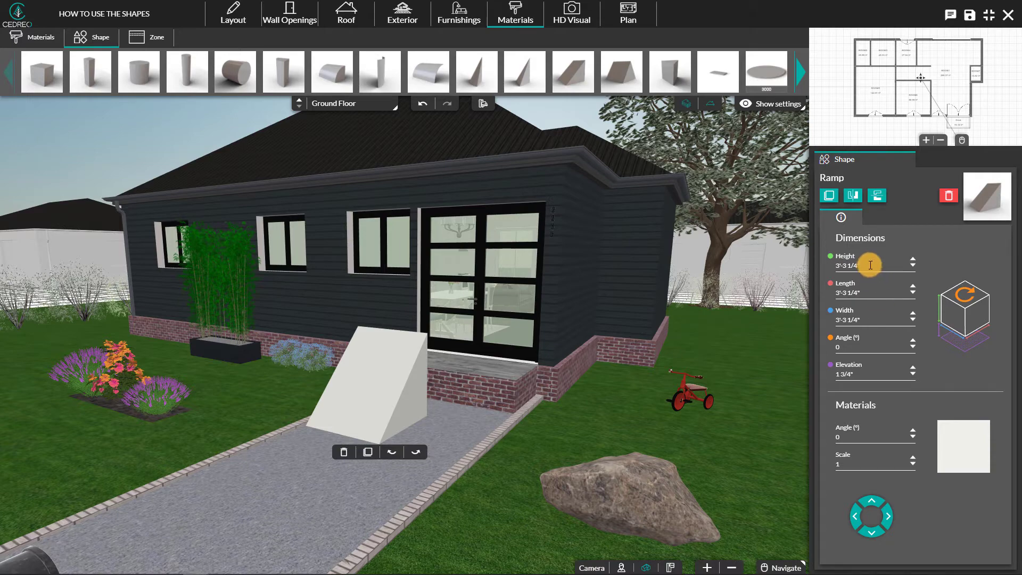
Resize the ramp to 1'-4 1/2" high and 7'-2 3/4" wide, then re-enable collisions
left_click_drag(869, 266, 838, 265)
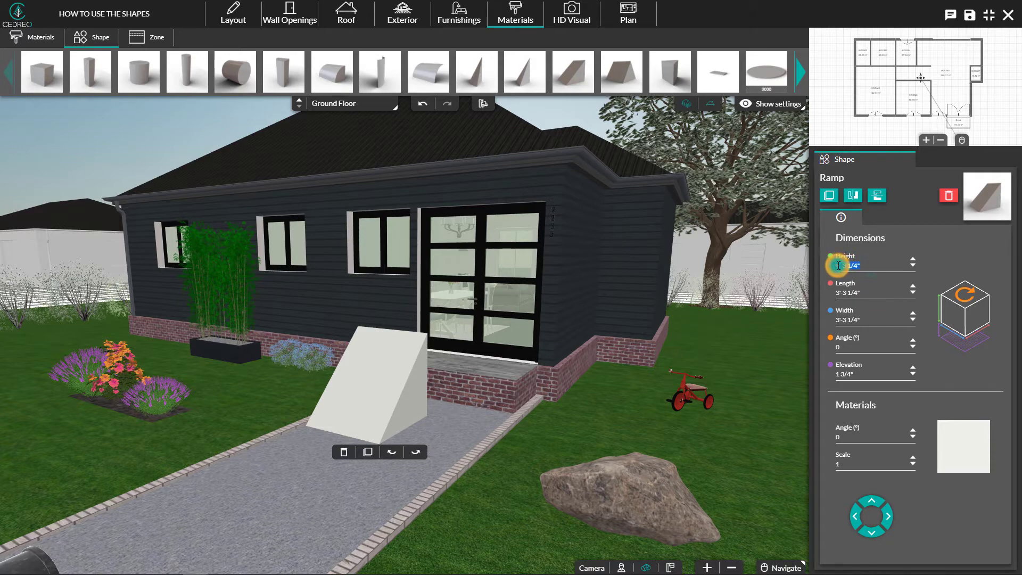
key("BackSpace")
type("1'4 1/2")
key("Return")
left_click(852, 318)
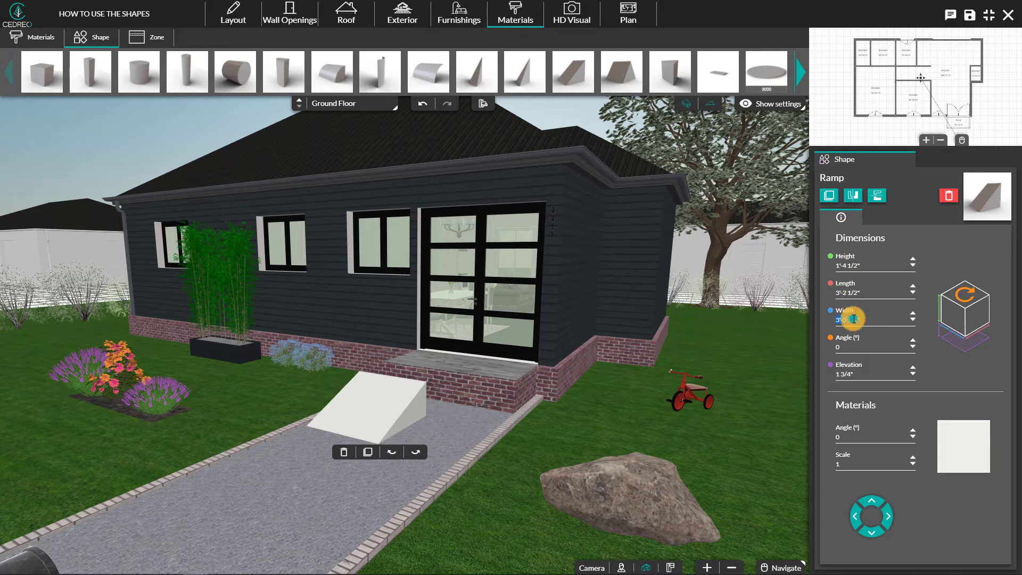
type("7'2 3/4\"")
key("Return")
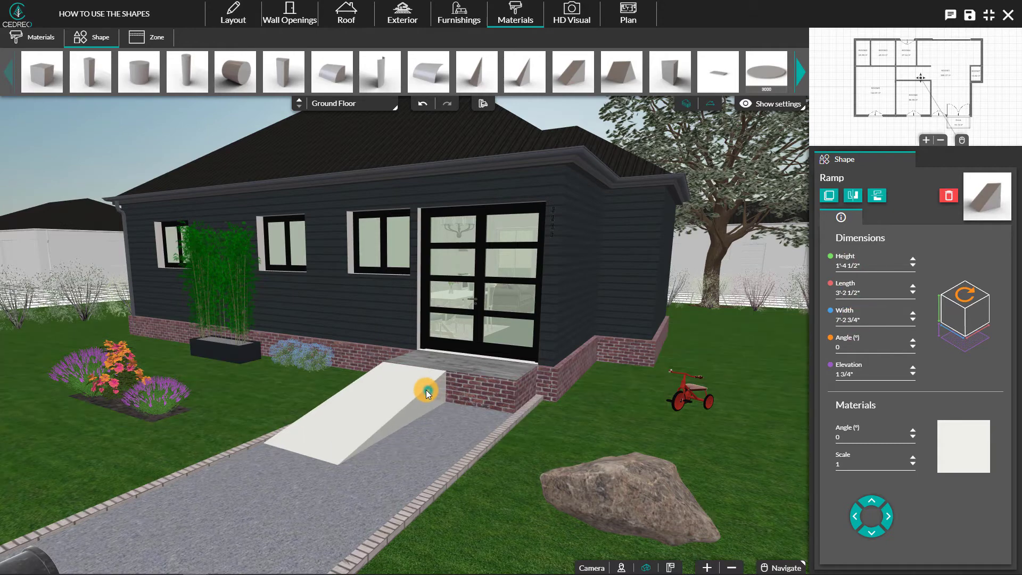
left_click(424, 389)
left_click(484, 107)
left_click(403, 389)
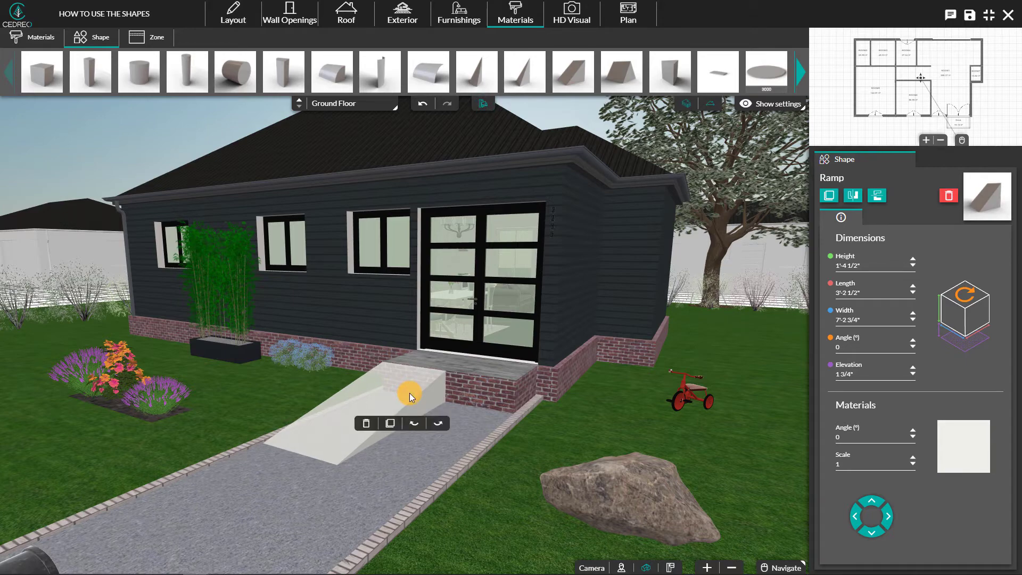
Place a cube at the platform's foot and flatten it into a 5 1/2" high step
left_click(38, 70)
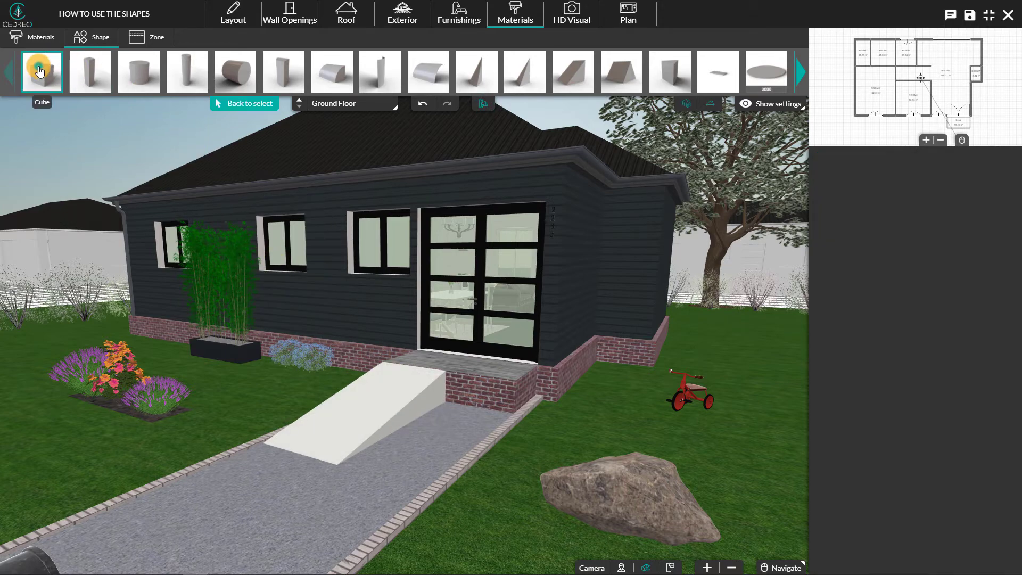
left_click(463, 424)
left_click(855, 264)
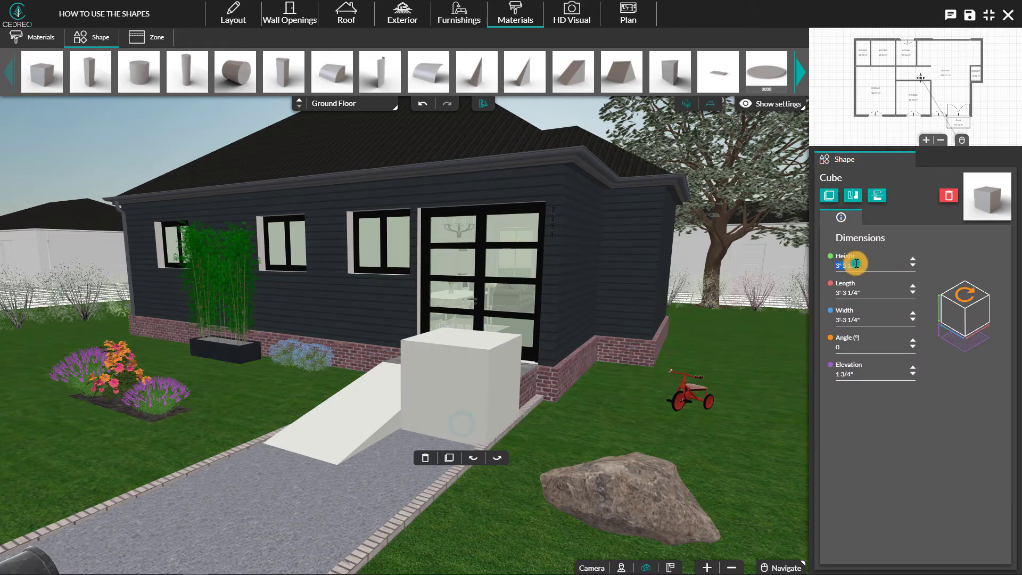
type("5 1/2")
key("Return")
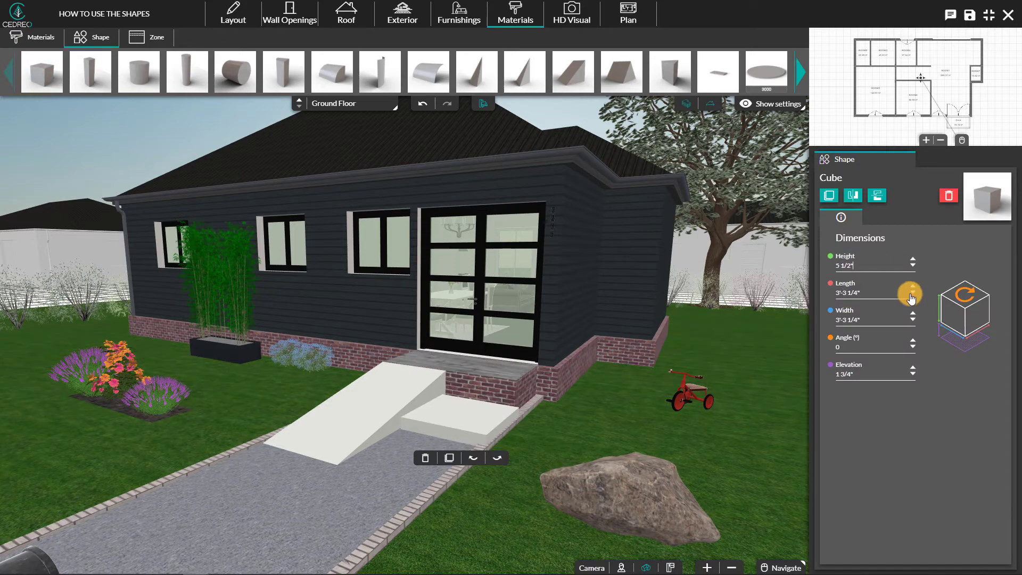
left_click(911, 297)
left_click(856, 320)
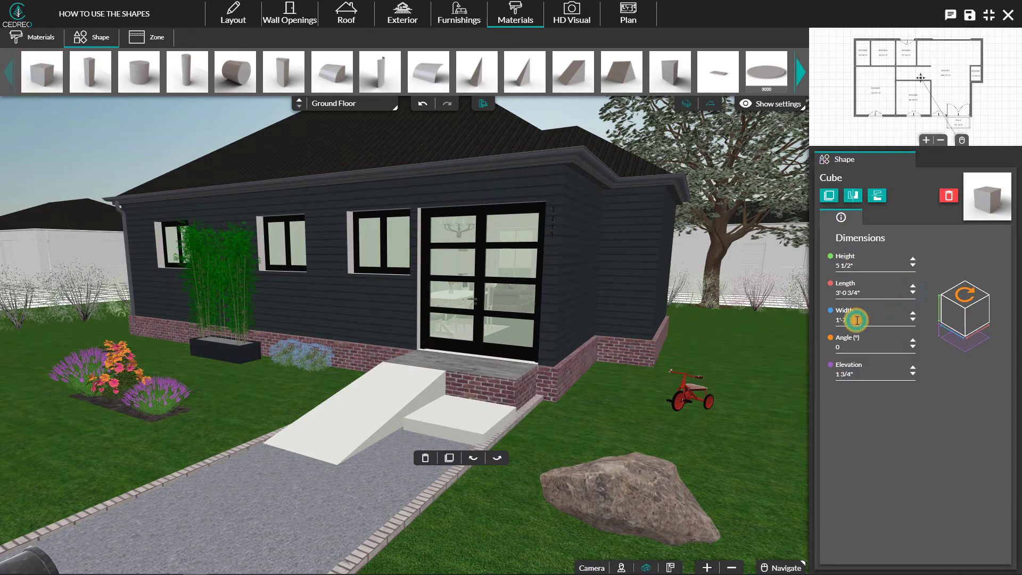
type("3'-3 1/4")
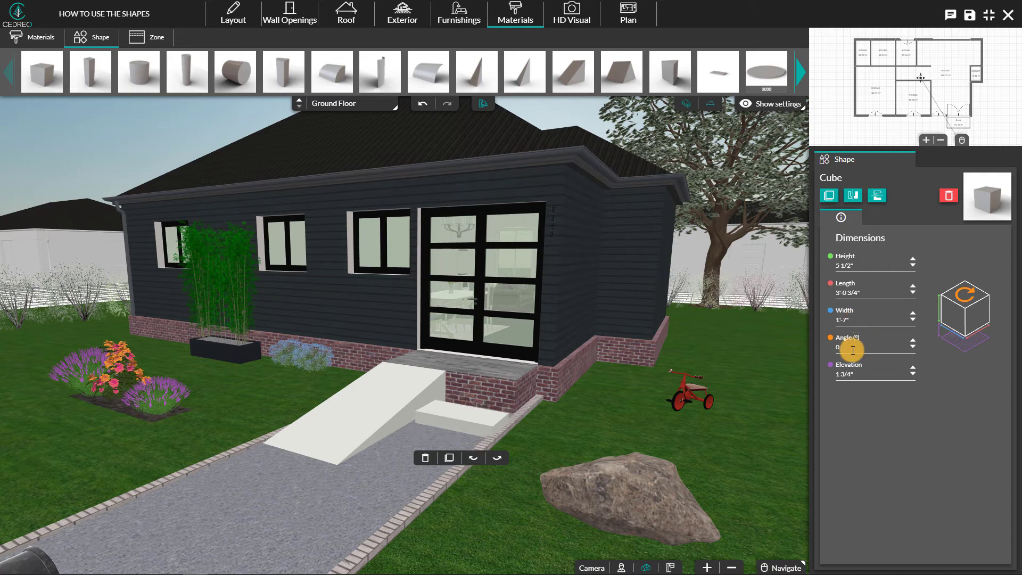
left_click(911, 367)
Place a second cube step with 9" width and 7 3/4" elevation
left_click(474, 447)
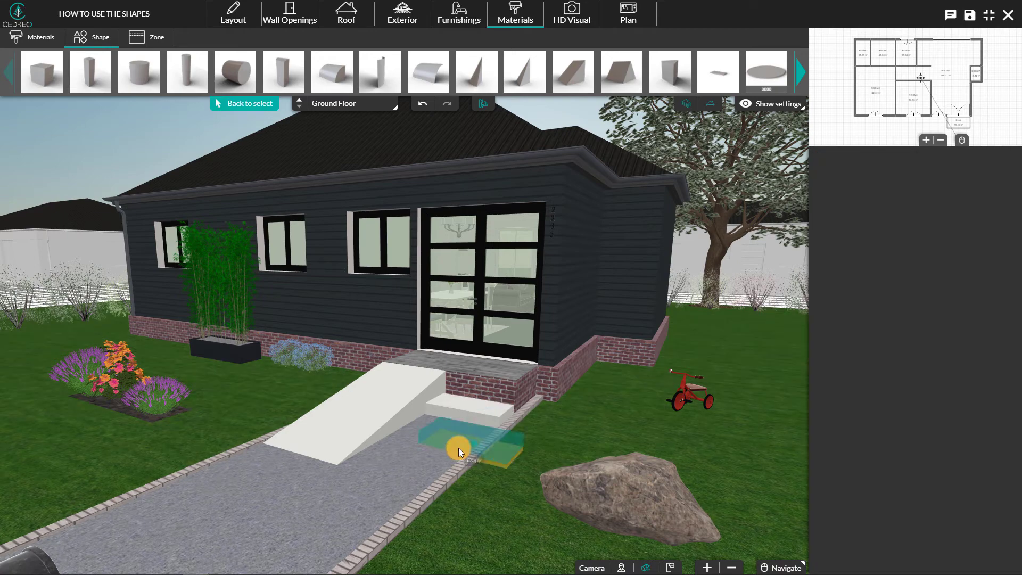
left_click(433, 443)
left_click(853, 373)
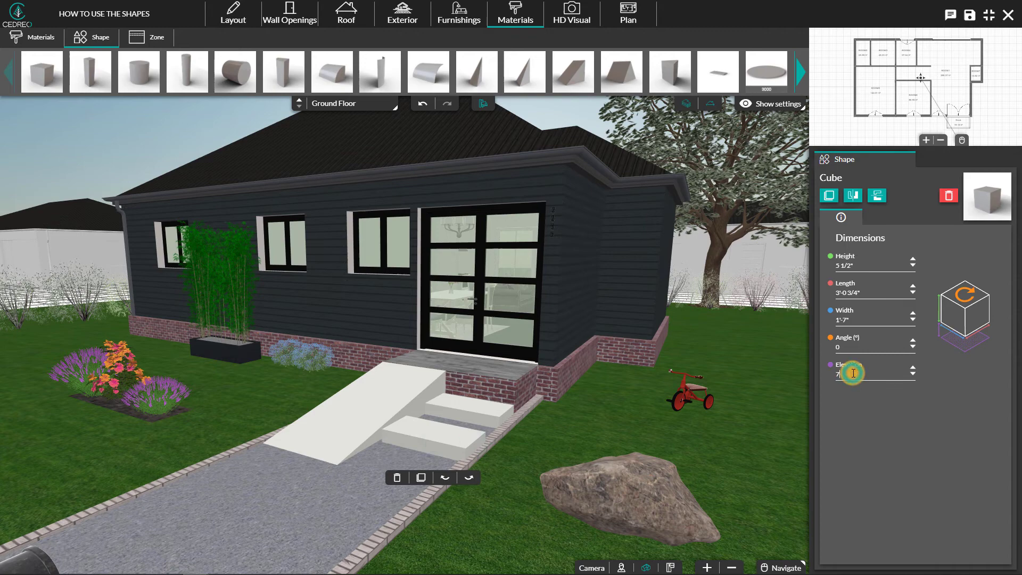
type("7")
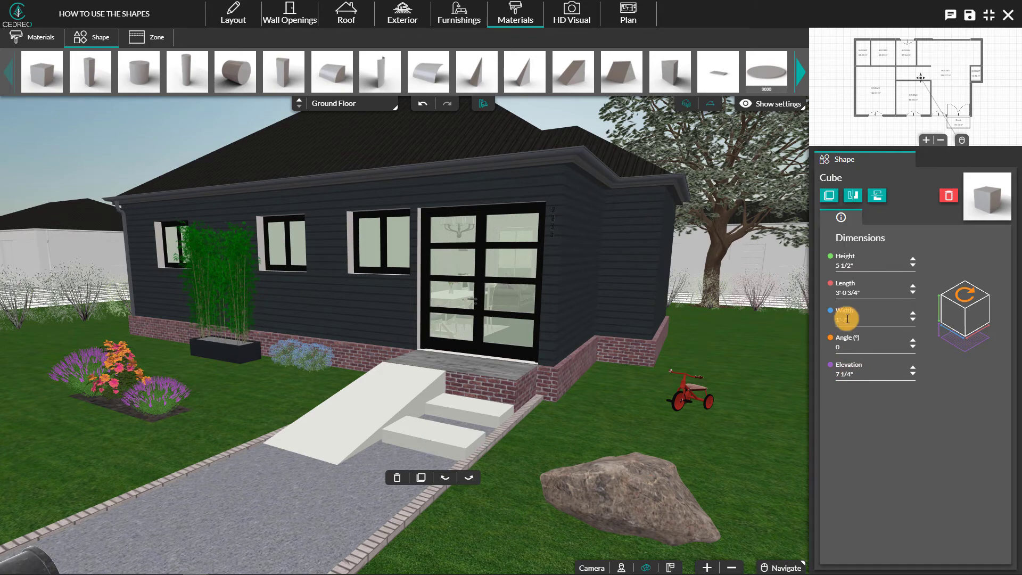
left_click(844, 319)
type("9")
left_click(912, 370)
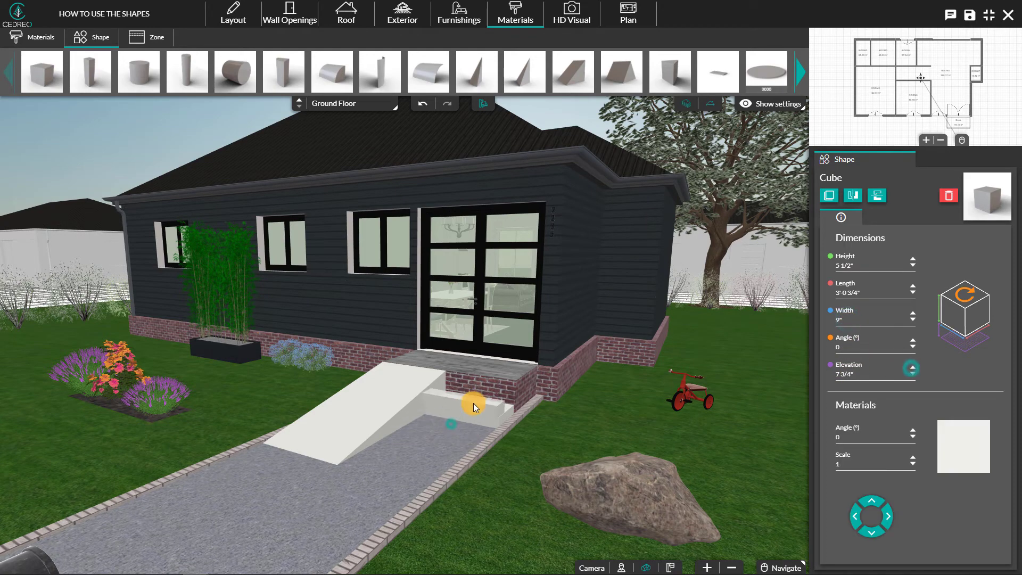
left_click(487, 399)
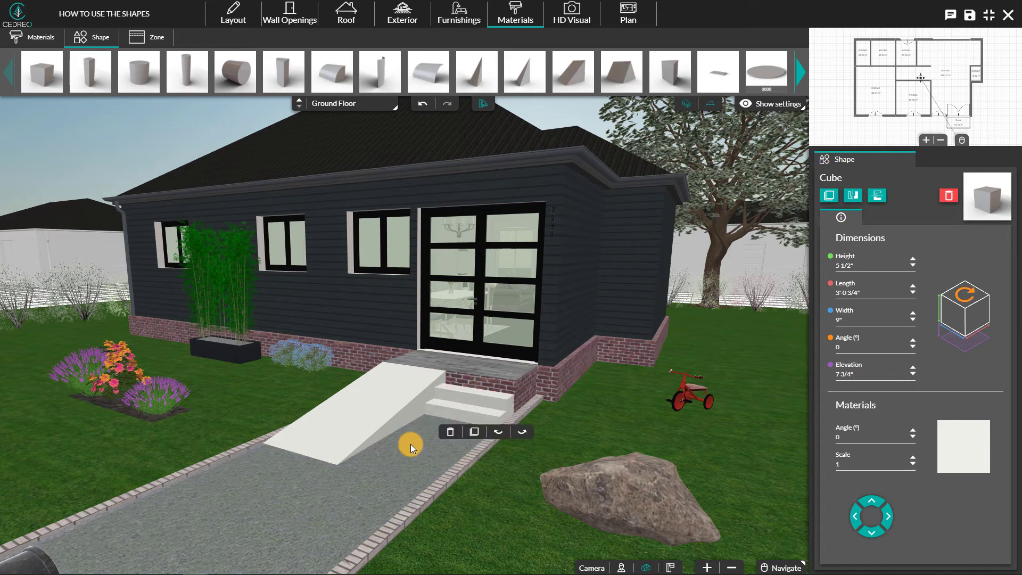
Apply red brick to the steps and ramp side, and weathered wood planks to the ramp top
left_click(42, 40)
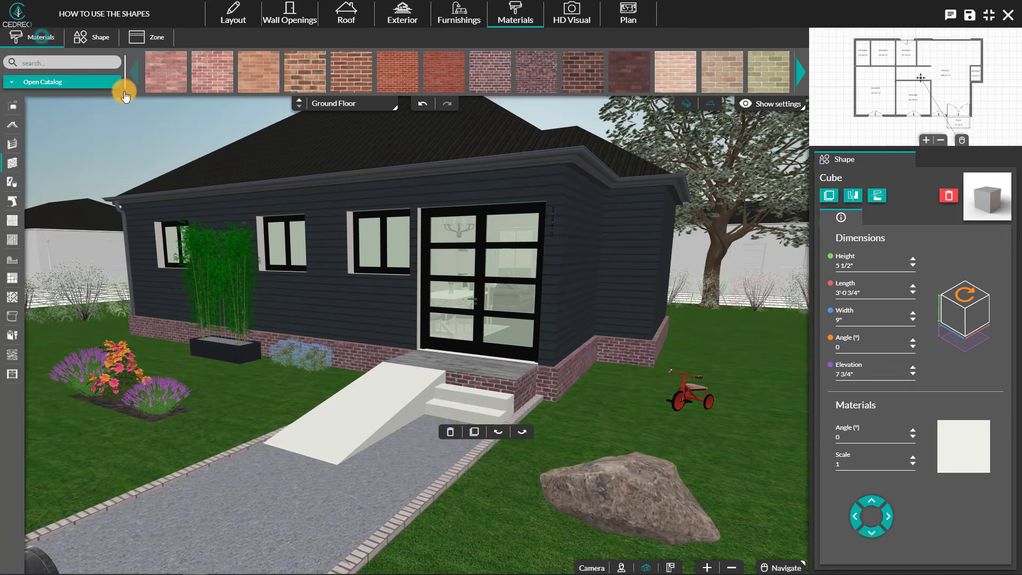
left_click(489, 85)
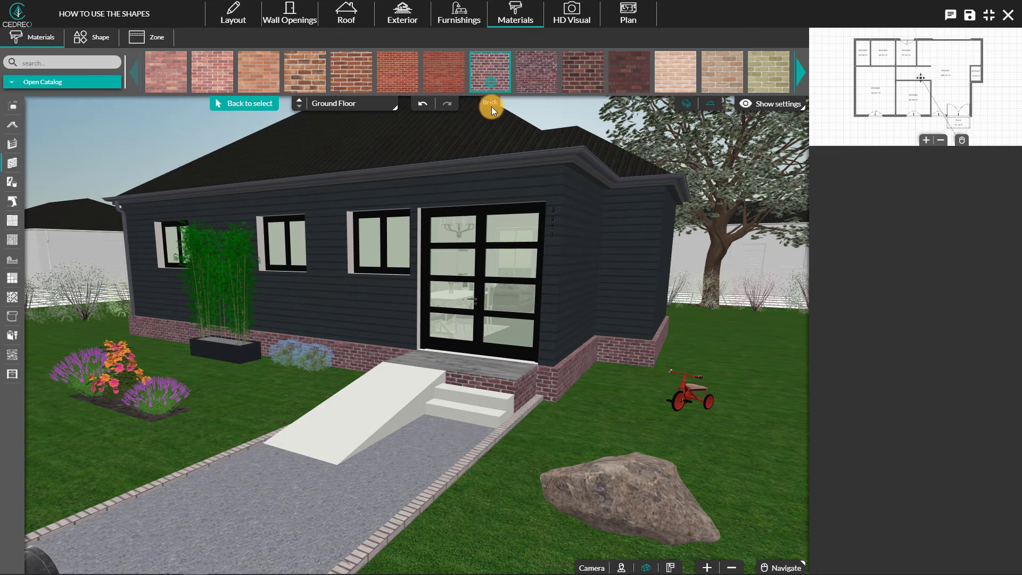
left_click(487, 416)
left_click(432, 414)
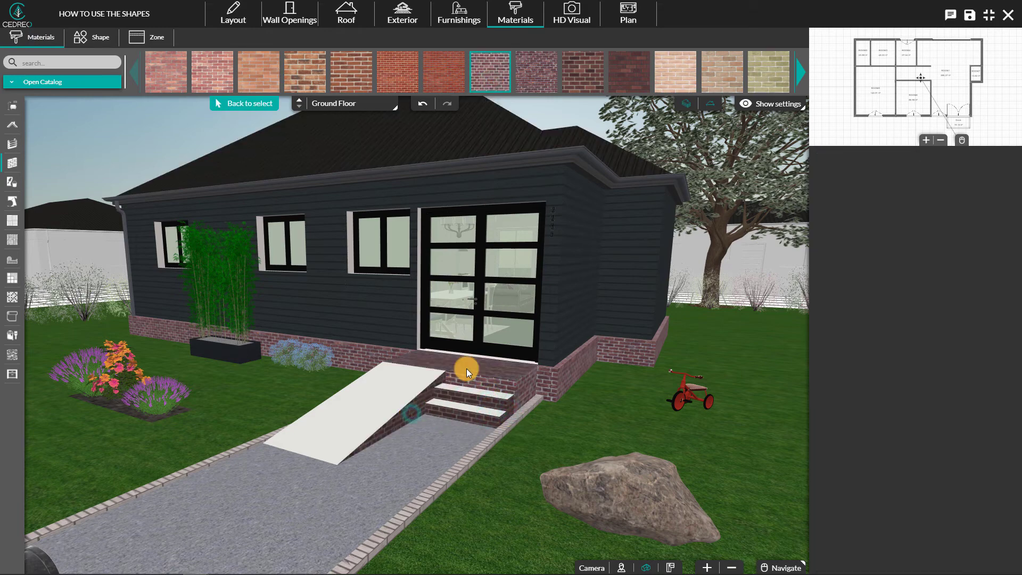
left_click(467, 368)
left_click(413, 392)
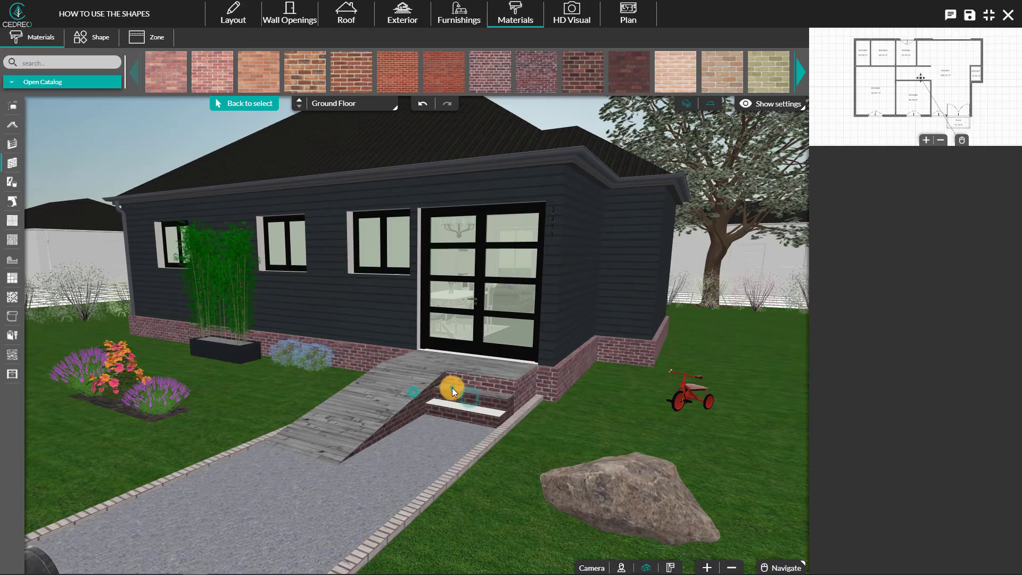